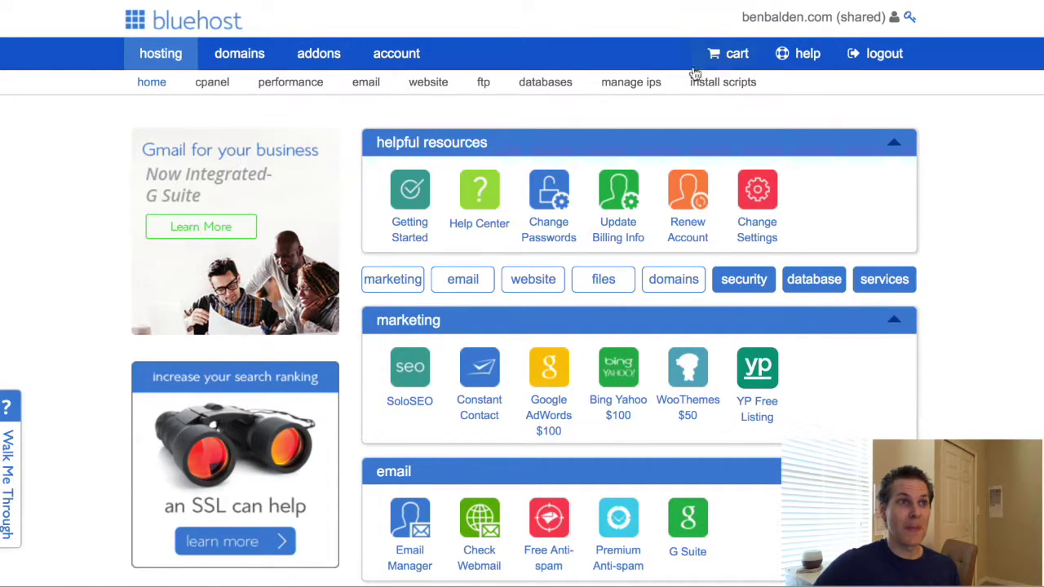
Scroll to the dashboard's website section and launch Install WordPress to reach the Marketplace
{"action": "scroll", "coordinate": [489, 310], "scroll_direction": "down", "scroll_amount": 4}
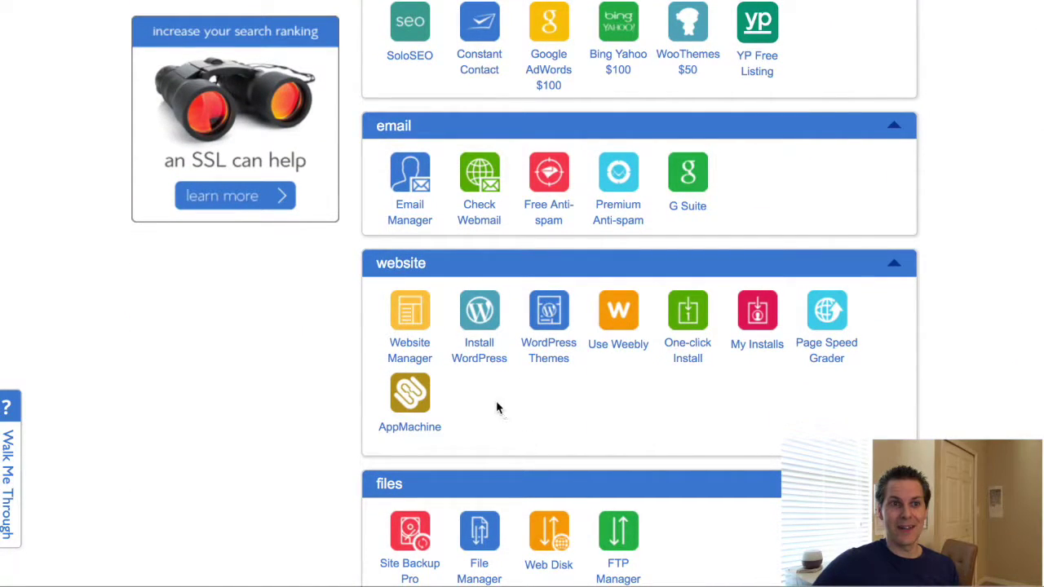
{"action": "left_click", "coordinate": [480, 318]}
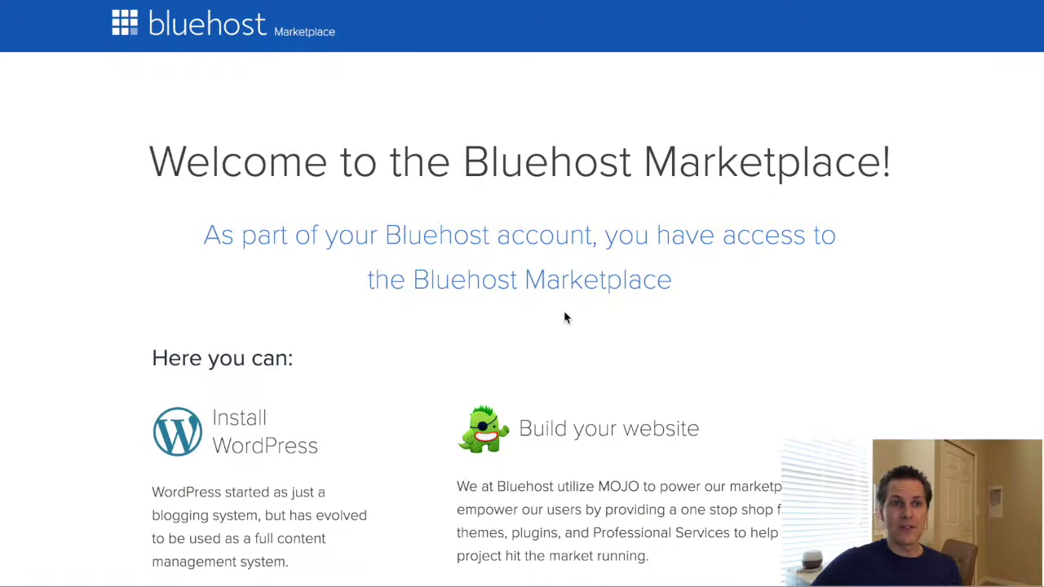
{"action": "scroll", "coordinate": [564, 317], "scroll_direction": "down", "scroll_amount": 1}
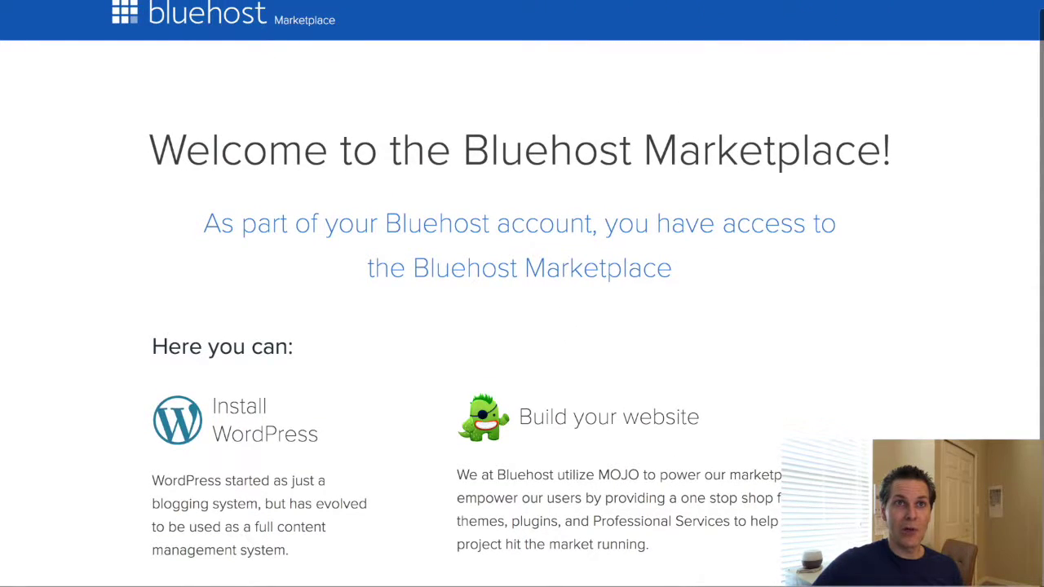
{"action": "scroll", "coordinate": [666, 440], "scroll_direction": "down", "scroll_amount": 1}
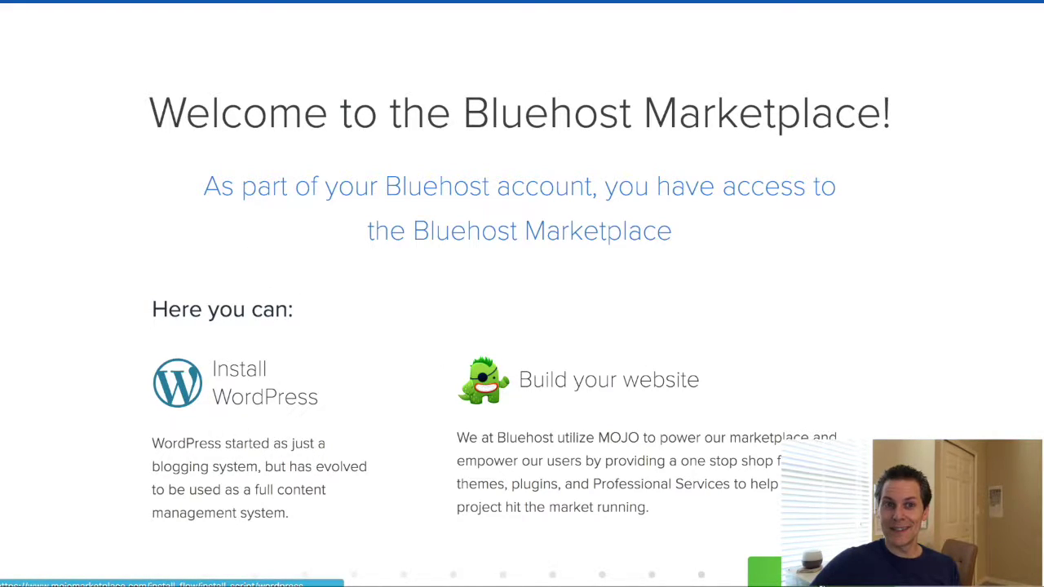
Launch the WordPress installer and pick the domain without www as the installation target
{"action": "left_click", "coordinate": [252, 465]}
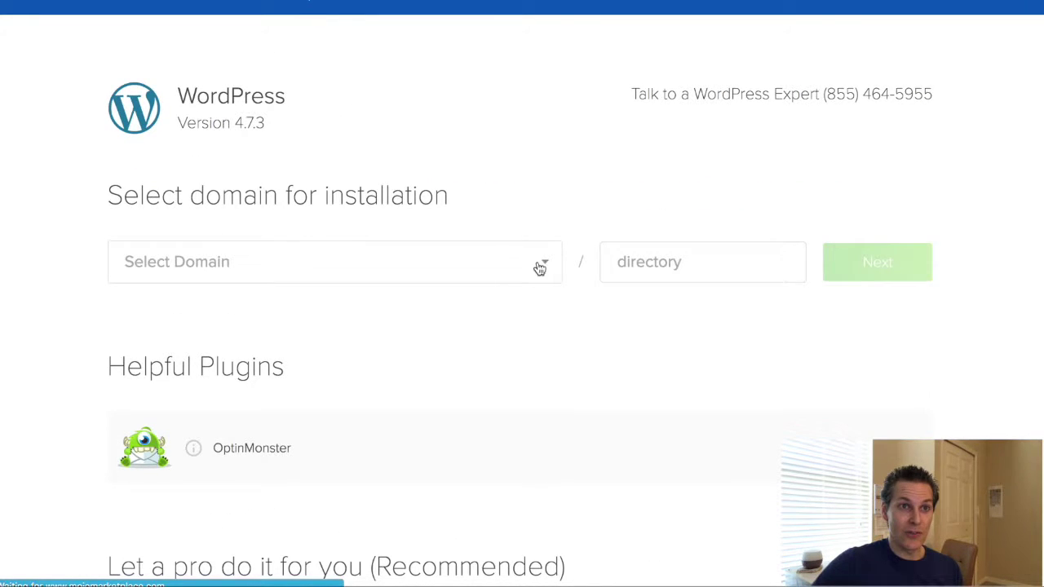
{"action": "left_click", "coordinate": [538, 265]}
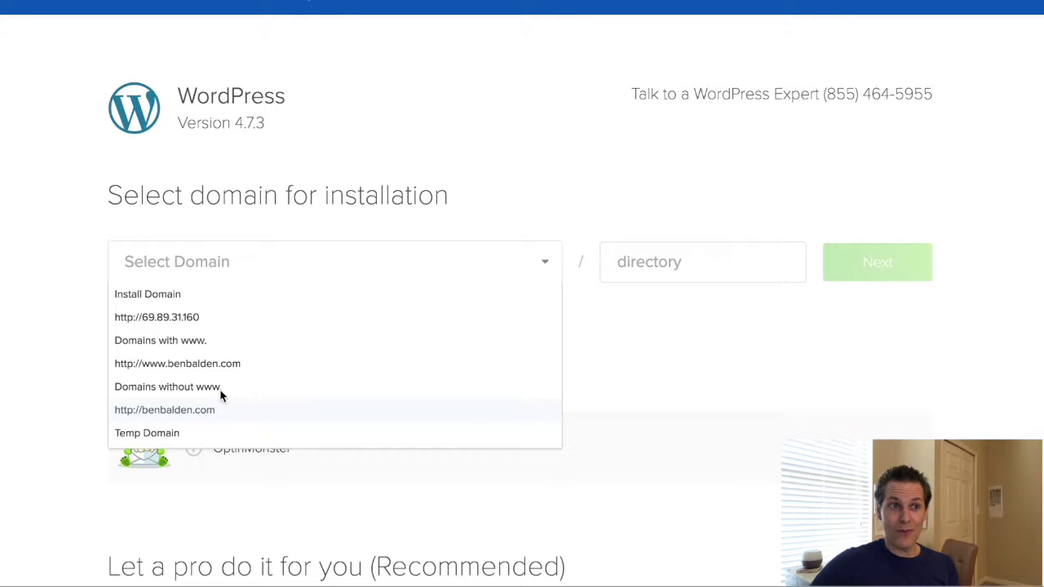
{"action": "left_click", "coordinate": [186, 416]}
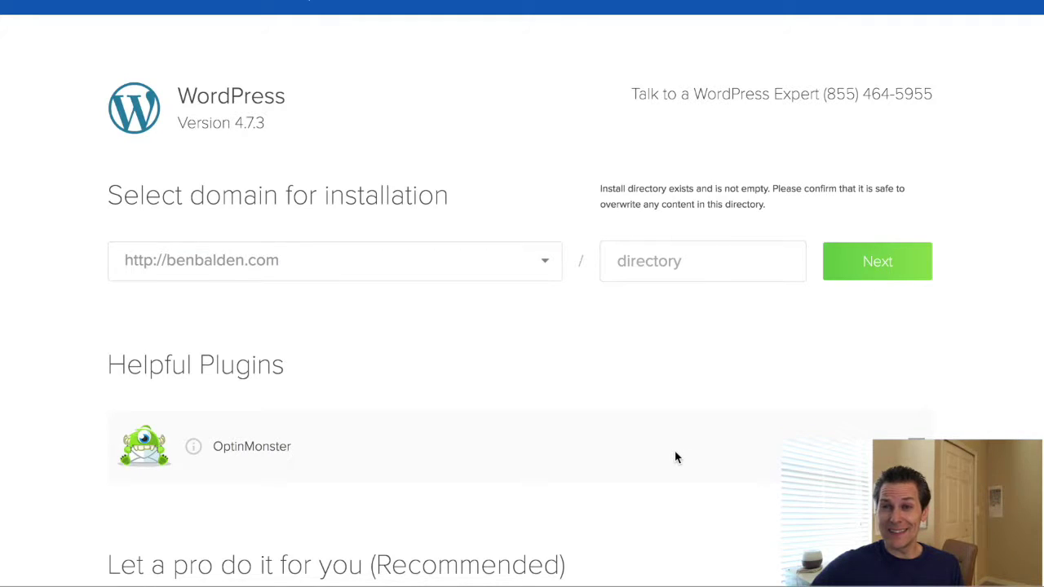
{"action": "scroll", "coordinate": [675, 457], "scroll_direction": "down", "scroll_amount": 1}
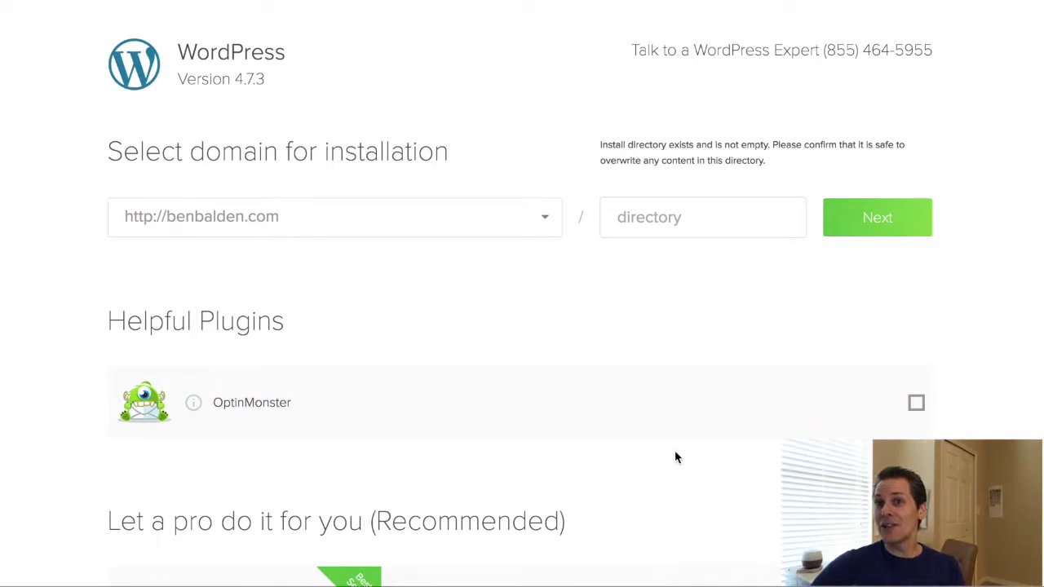
{"action": "scroll", "coordinate": [675, 456], "scroll_direction": "down", "scroll_amount": 5}
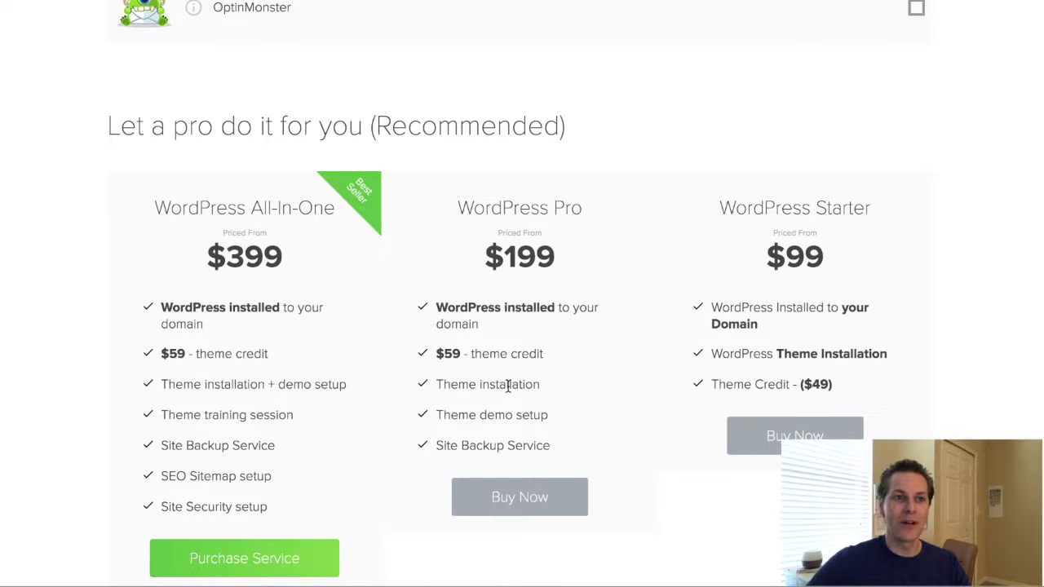
{"action": "scroll", "coordinate": [507, 385], "scroll_direction": "up", "scroll_amount": 5}
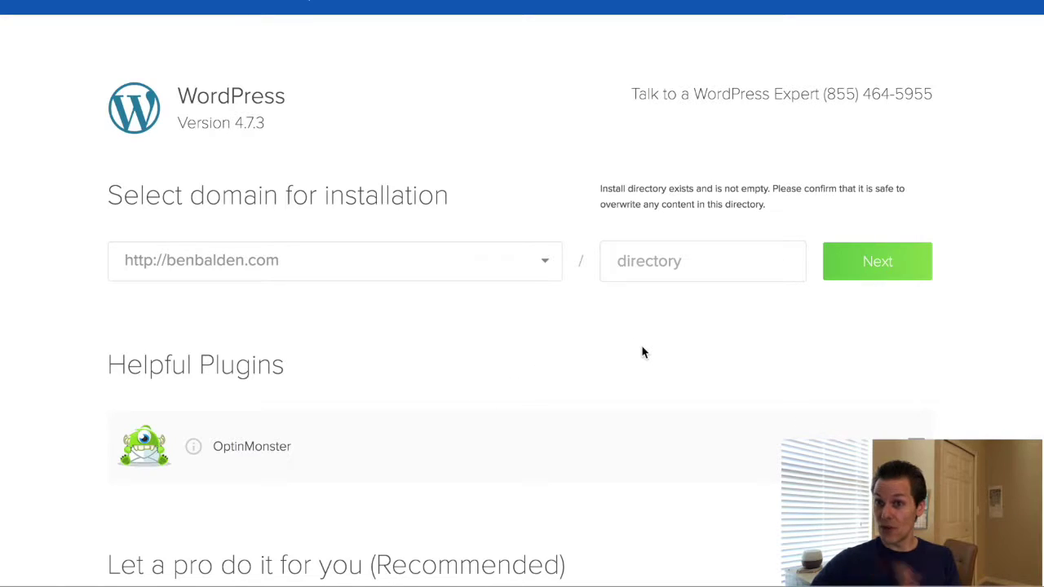
Enter a new site title and admin username in the installation settings
{"action": "left_click", "coordinate": [873, 272]}
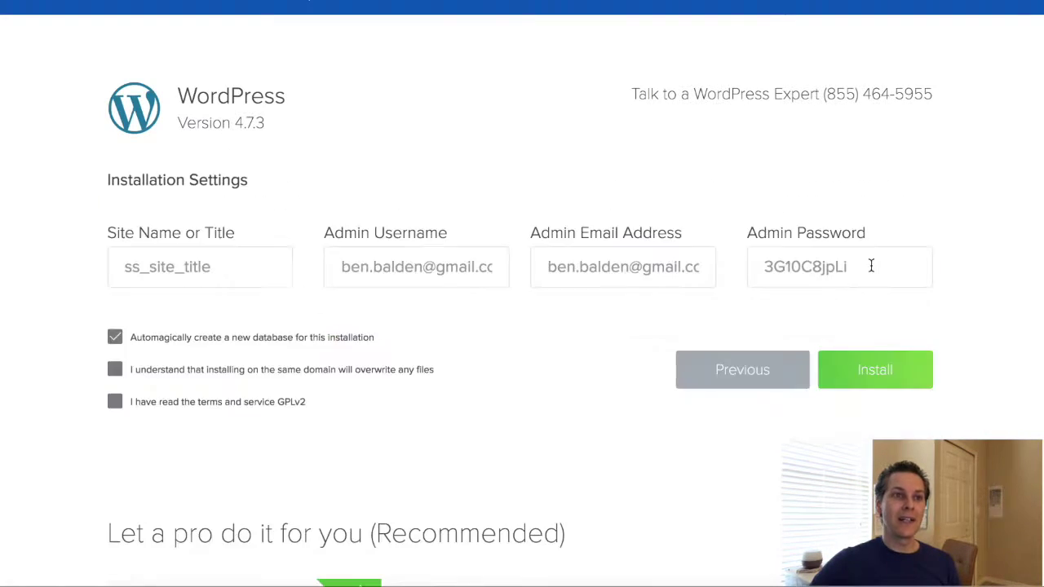
{"action": "double_click", "coordinate": [187, 270]}
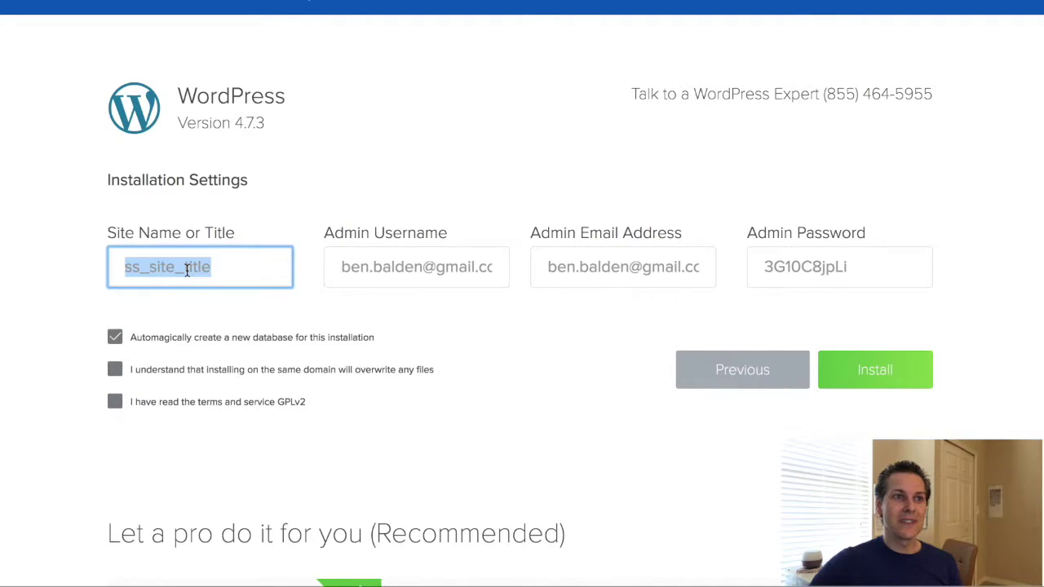
{"action": "type", "text": "Ben"}
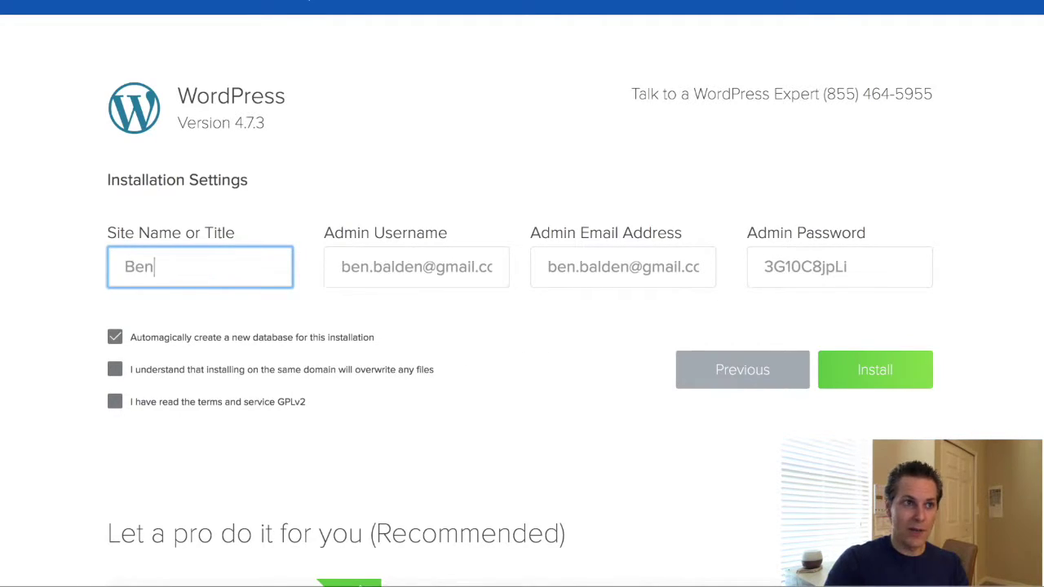
{"action": "type", "text": " Balden"}
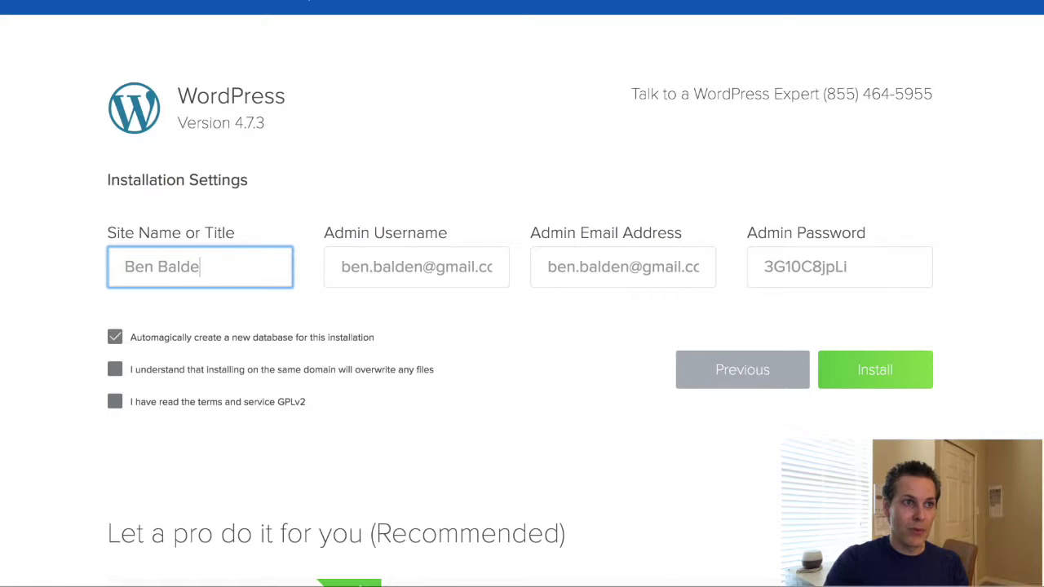
{"action": "left_click", "coordinate": [439, 270]}
{"action": "type", "text": "Ben "}
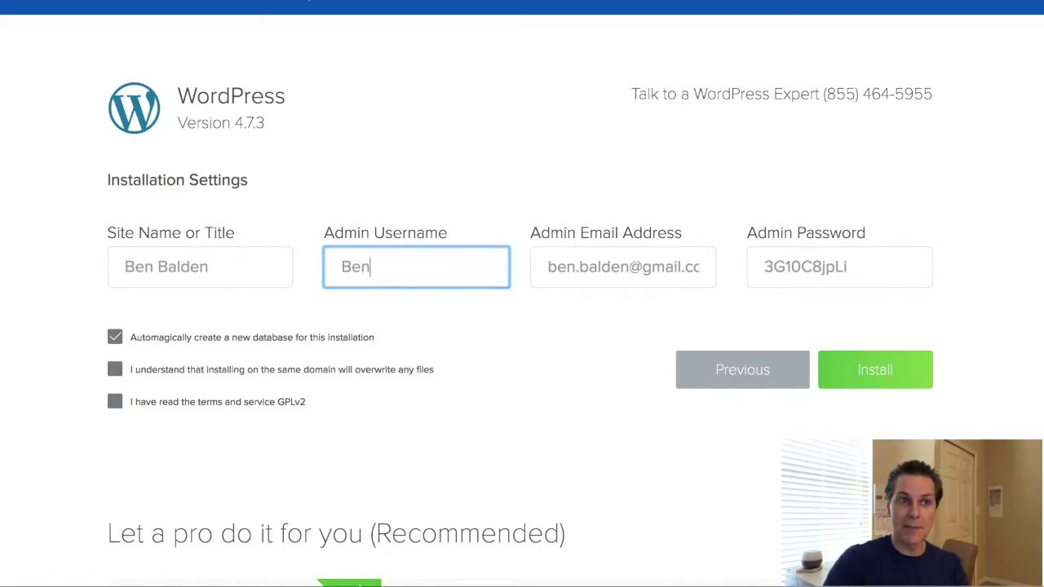
{"action": "type", "text": "Bald"}
{"action": "type", "text": "end"}
{"action": "type", "text": "en"}
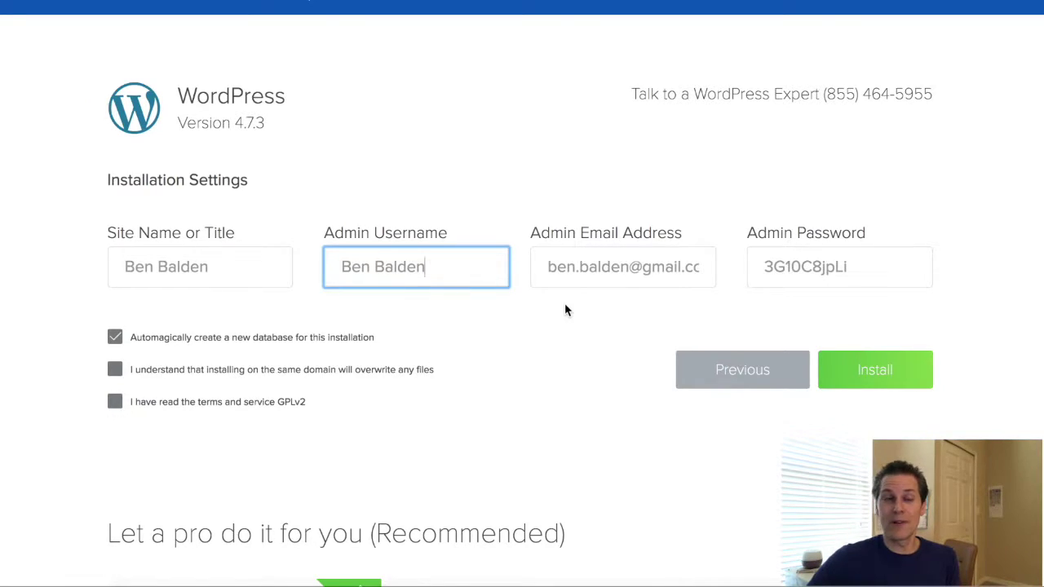
Accept the overwrite and terms checkboxes and start the WordPress installation
{"action": "left_click", "coordinate": [115, 372]}
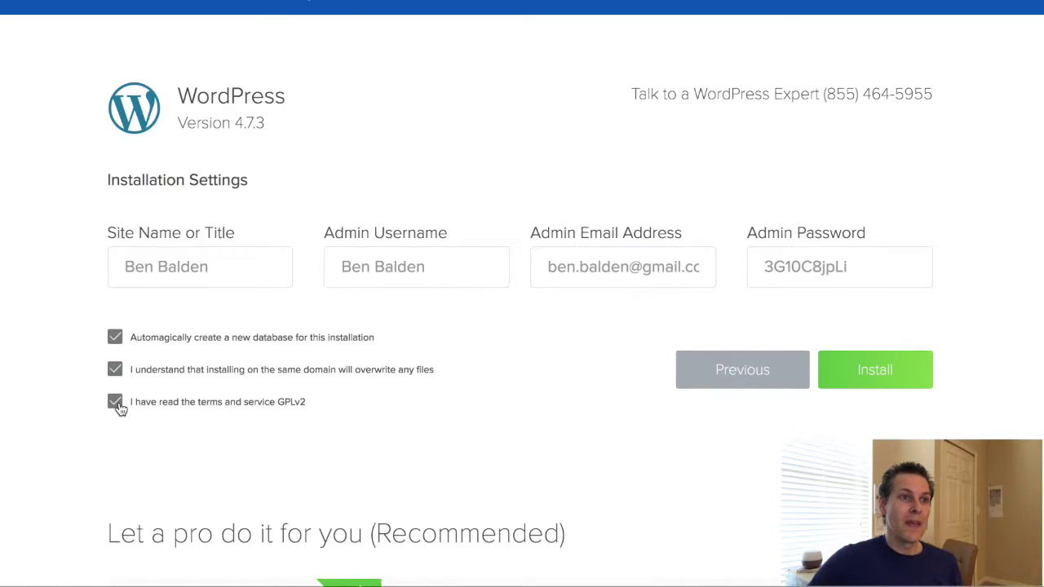
{"action": "scroll", "coordinate": [391, 435], "scroll_direction": "down", "scroll_amount": 2}
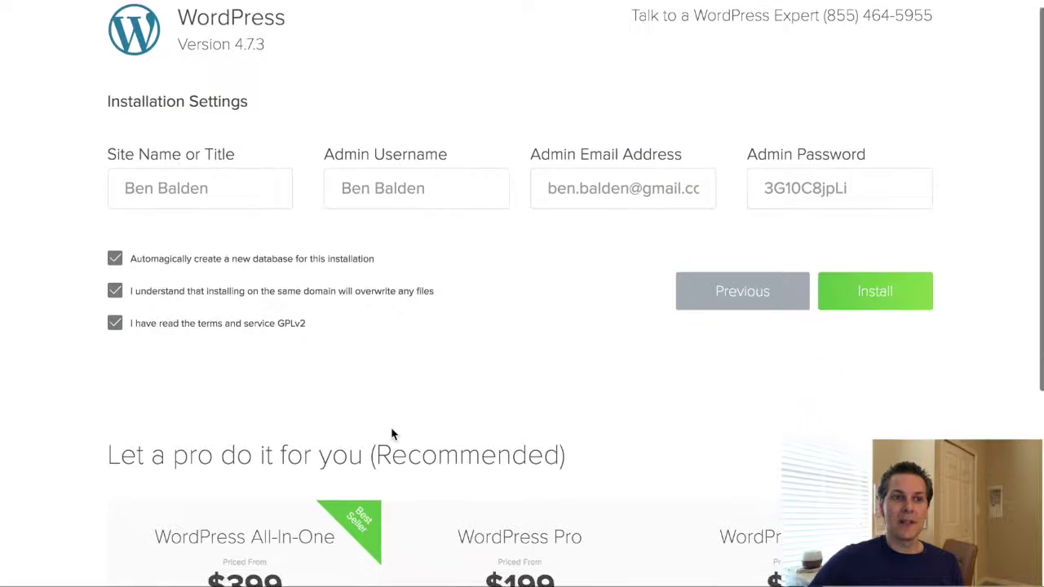
{"action": "scroll", "coordinate": [391, 435], "scroll_direction": "down", "scroll_amount": 6}
{"action": "scroll", "coordinate": [392, 434], "scroll_direction": "up", "scroll_amount": 4}
{"action": "scroll", "coordinate": [440, 433], "scroll_direction": "up", "scroll_amount": 4}
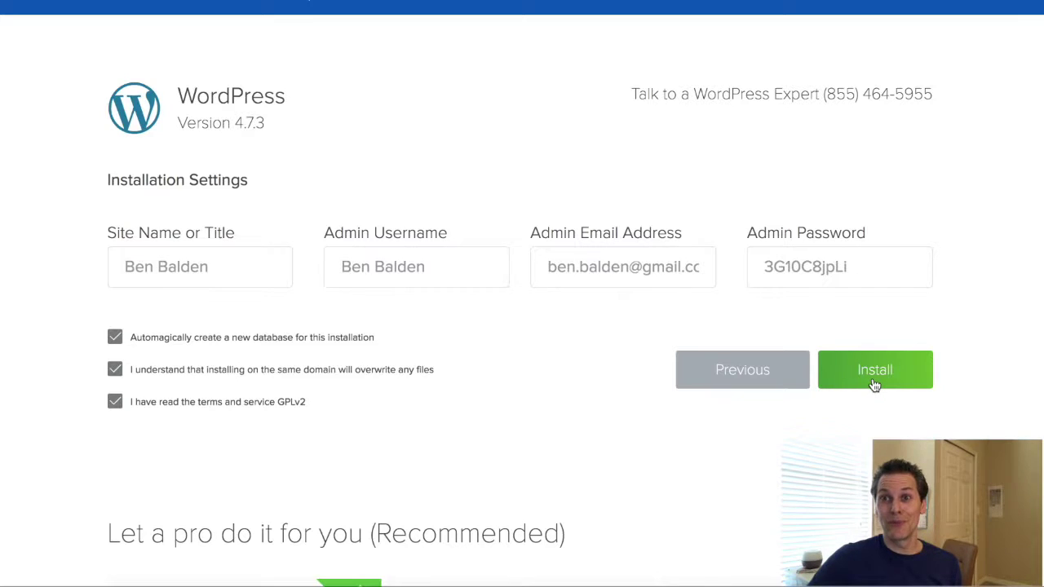
{"action": "left_click", "coordinate": [874, 382]}
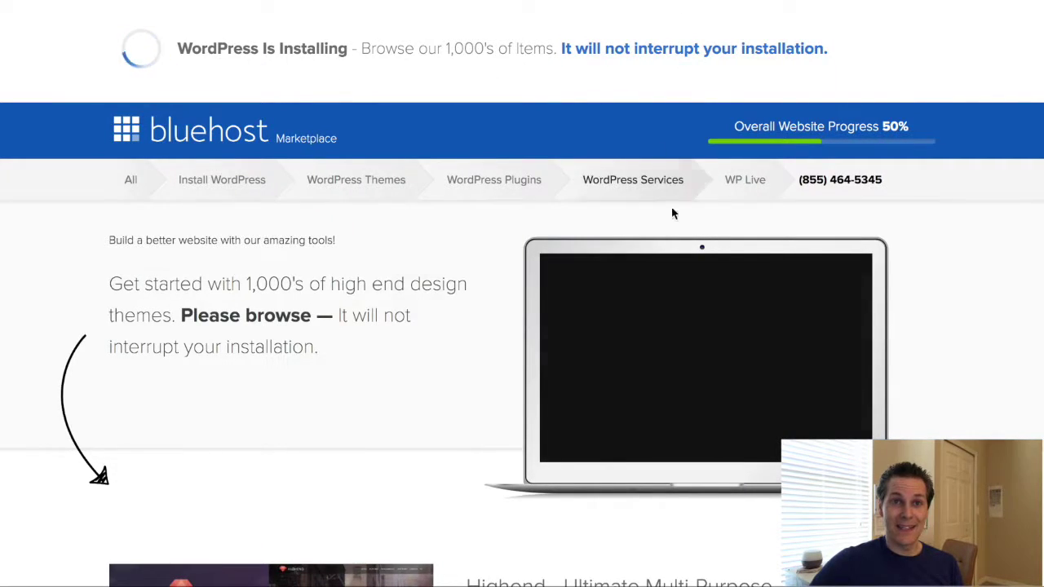
Browse the Marketplace theme listings, returning to the top once the installation completes
{"action": "mouse_move", "coordinate": [669, 183]}
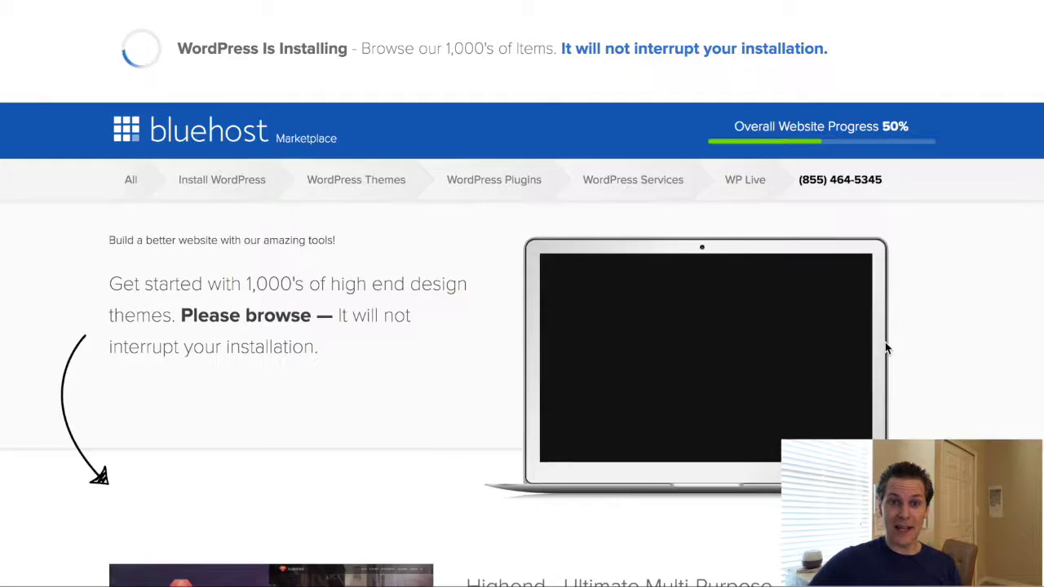
{"action": "scroll", "coordinate": [885, 342], "scroll_direction": "down", "scroll_amount": 6}
{"action": "scroll", "coordinate": [887, 347], "scroll_direction": "up", "scroll_amount": 2}
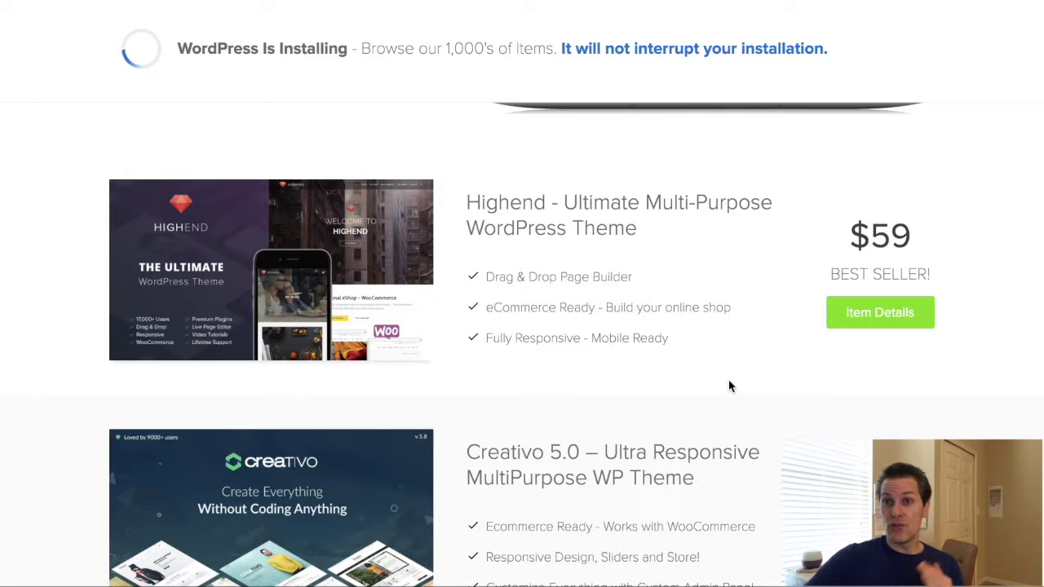
{"action": "scroll", "coordinate": [496, 343], "scroll_direction": "down", "scroll_amount": 4}
{"action": "scroll", "coordinate": [489, 349], "scroll_direction": "down", "scroll_amount": 1}
{"action": "scroll", "coordinate": [450, 361], "scroll_direction": "down", "scroll_amount": 2}
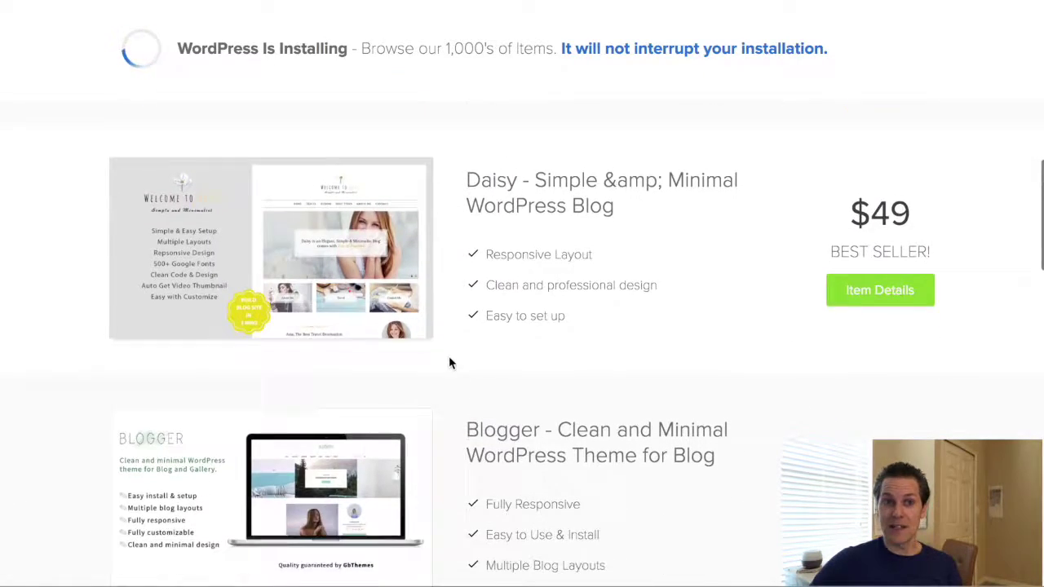
{"action": "scroll", "coordinate": [449, 361], "scroll_direction": "up", "scroll_amount": 7}
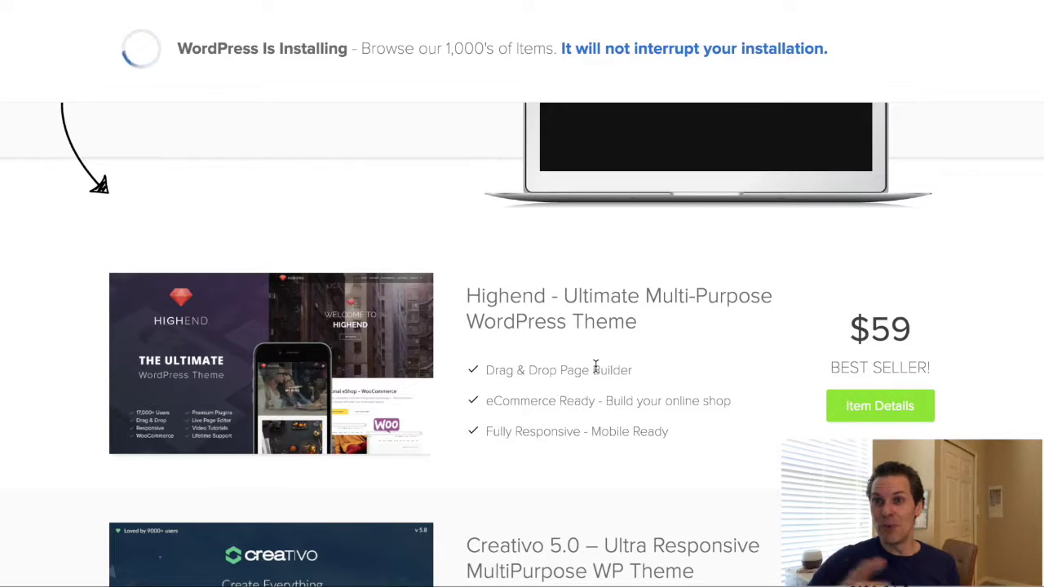
{"action": "scroll", "coordinate": [595, 367], "scroll_direction": "down", "scroll_amount": 3}
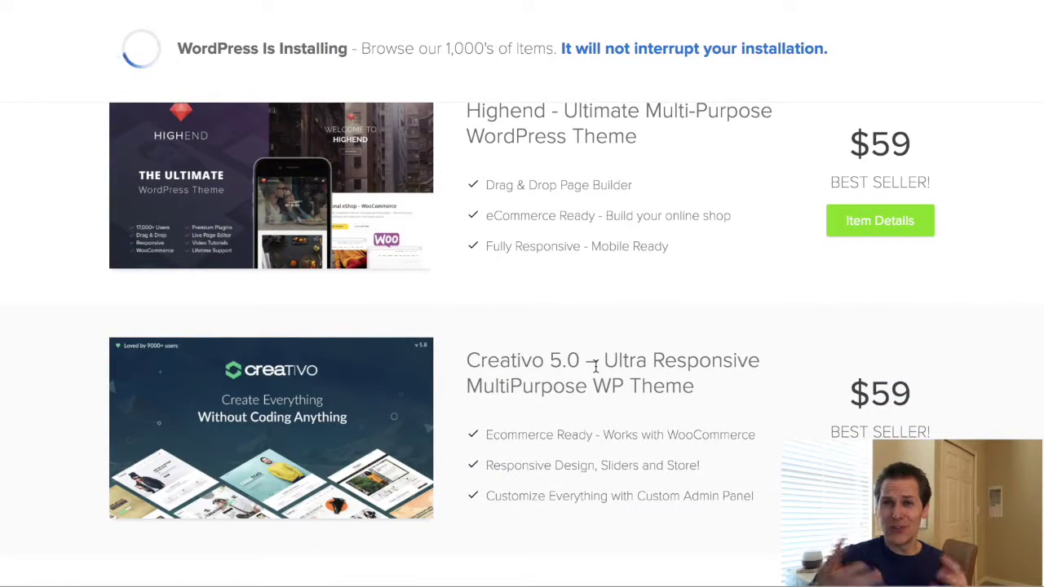
{"action": "scroll", "coordinate": [595, 367], "scroll_direction": "down", "scroll_amount": 7}
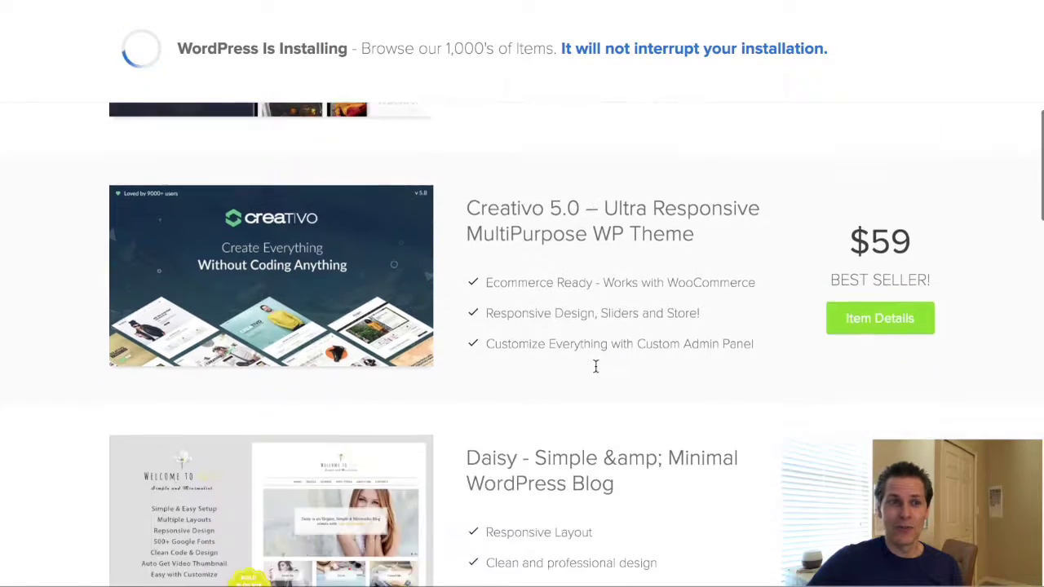
{"action": "scroll", "coordinate": [596, 366], "scroll_direction": "down", "scroll_amount": 7}
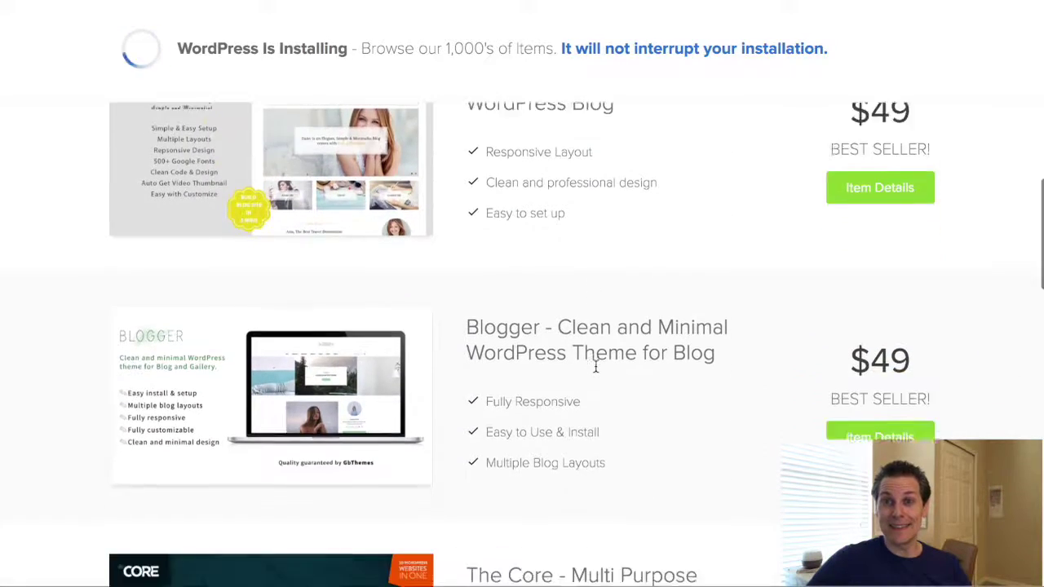
{"action": "scroll", "coordinate": [595, 366], "scroll_direction": "down", "scroll_amount": 3}
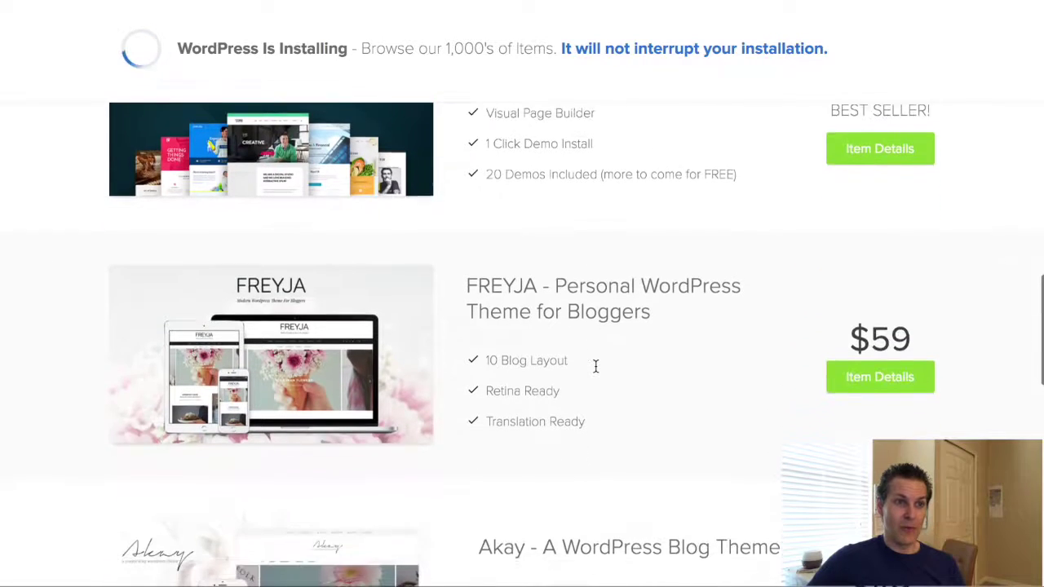
{"action": "scroll", "coordinate": [596, 367], "scroll_direction": "down", "scroll_amount": 8}
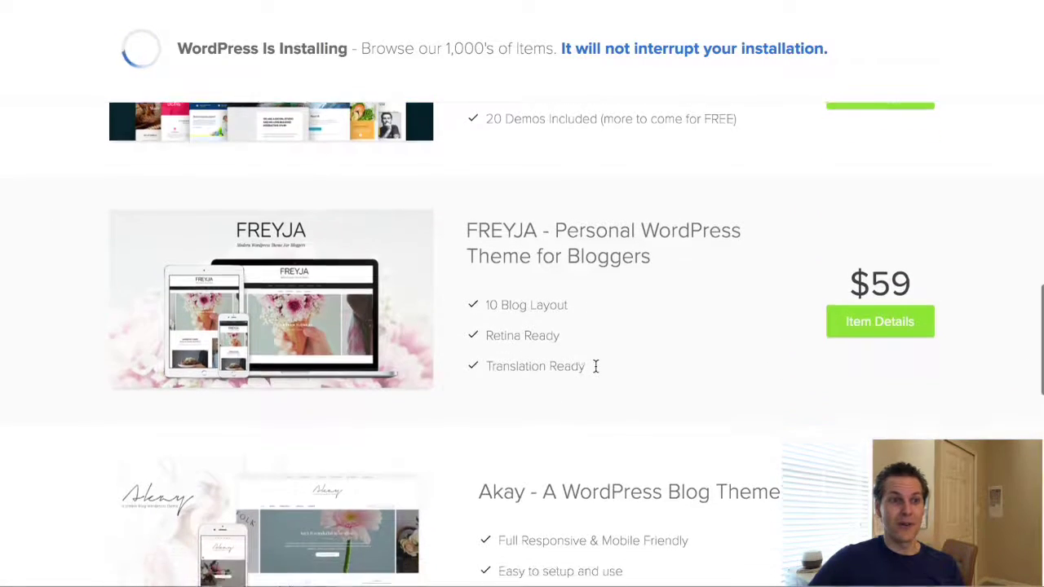
{"action": "scroll", "coordinate": [595, 366], "scroll_direction": "down", "scroll_amount": 5}
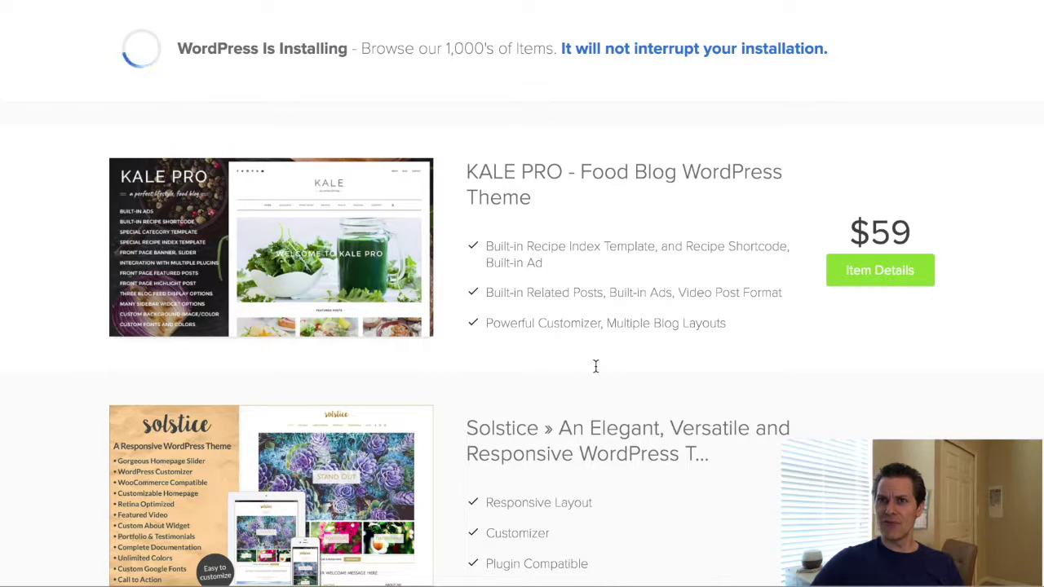
{"action": "scroll", "coordinate": [595, 366], "scroll_direction": "up", "scroll_amount": 10}
{"action": "scroll", "coordinate": [595, 366], "scroll_direction": "up", "scroll_amount": 15}
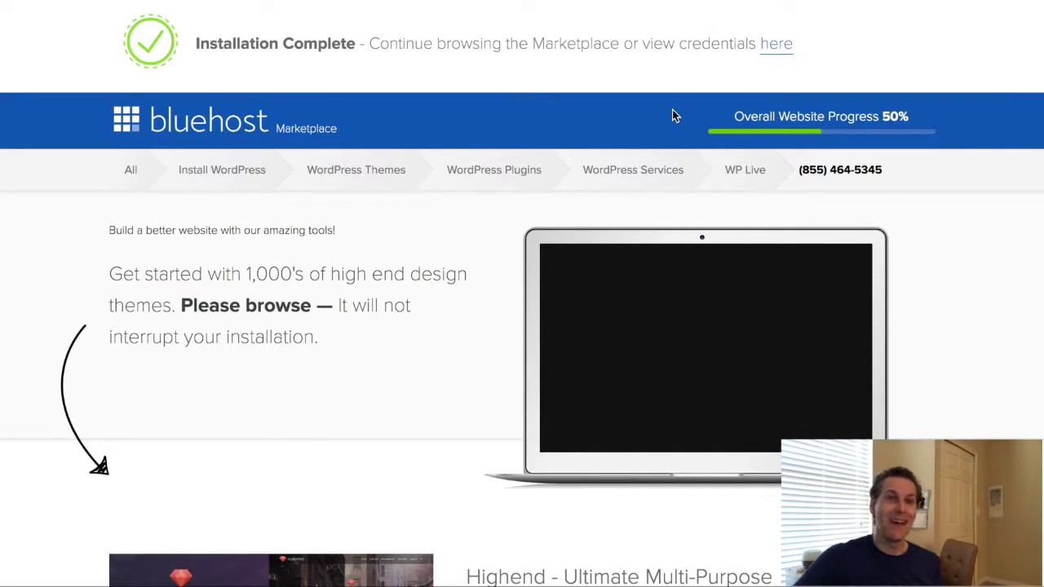
Show the login credentials, open the wp-admin login in a new tab, and close the theme popup
{"action": "left_click", "coordinate": [777, 54]}
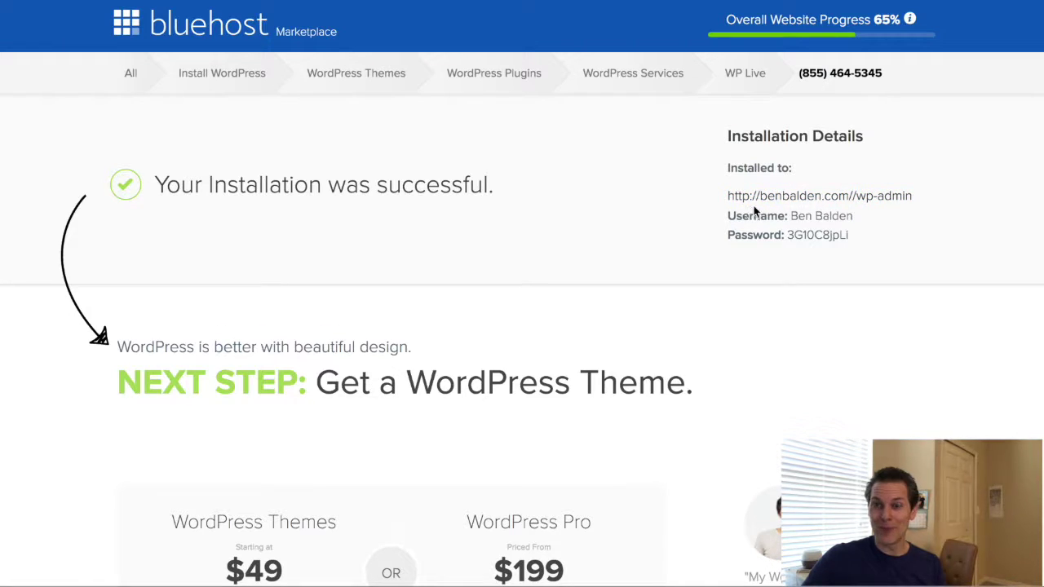
{"action": "right_click", "coordinate": [885, 204]}
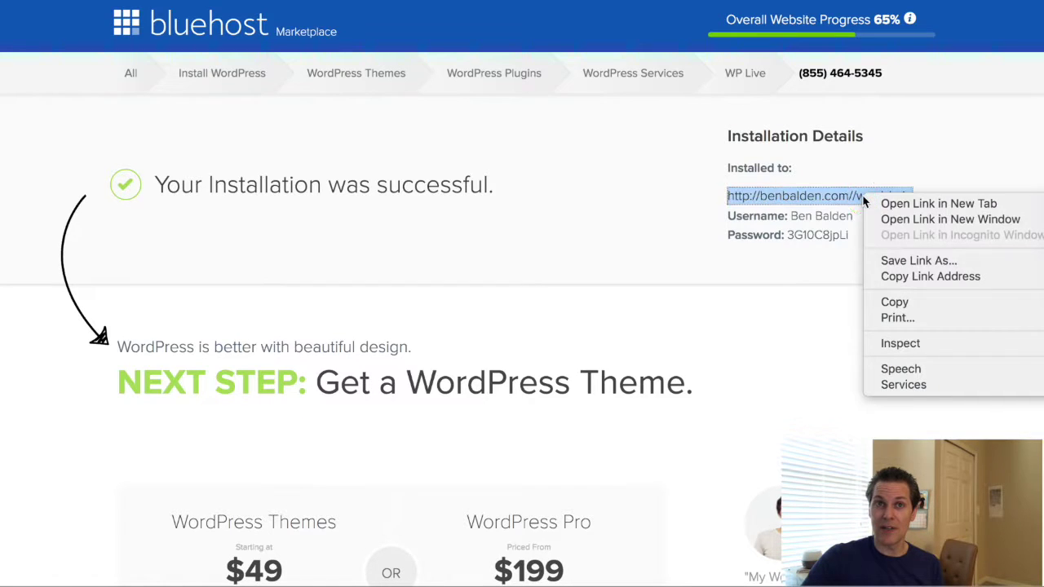
{"action": "left_click", "coordinate": [907, 204]}
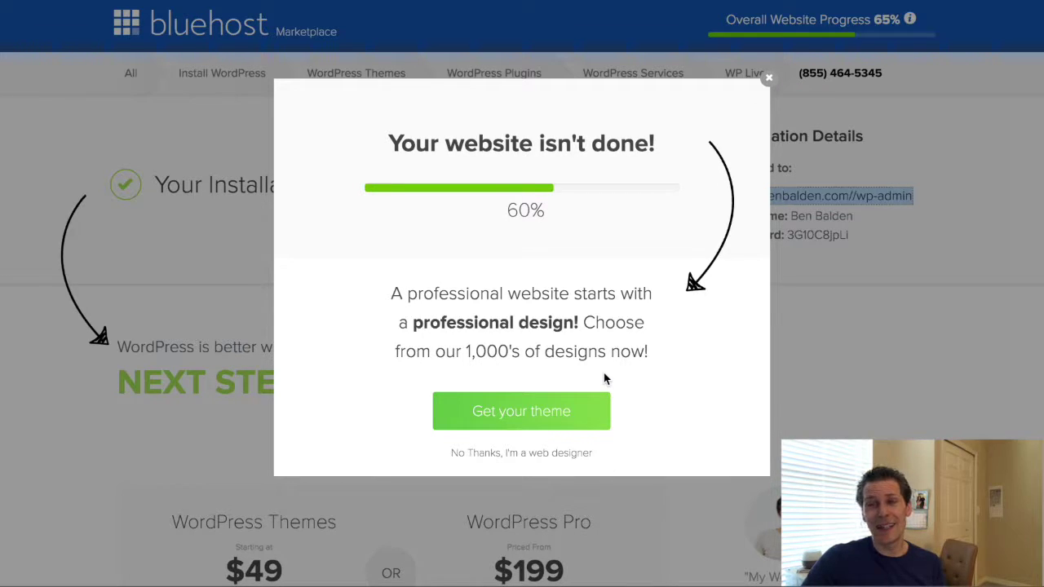
{"action": "left_click", "coordinate": [768, 78]}
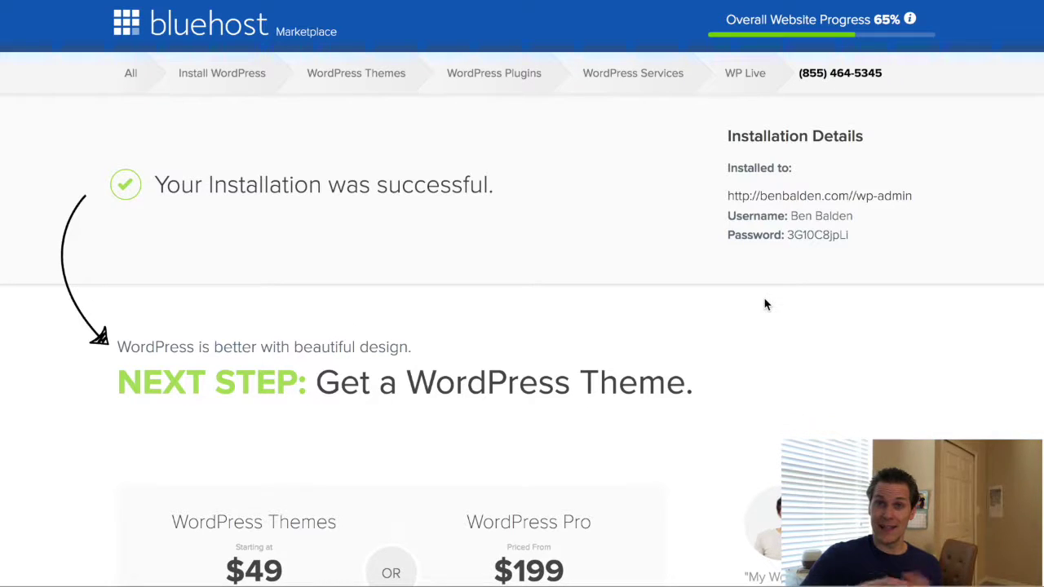
{"action": "mouse_move", "coordinate": [157, 87]}
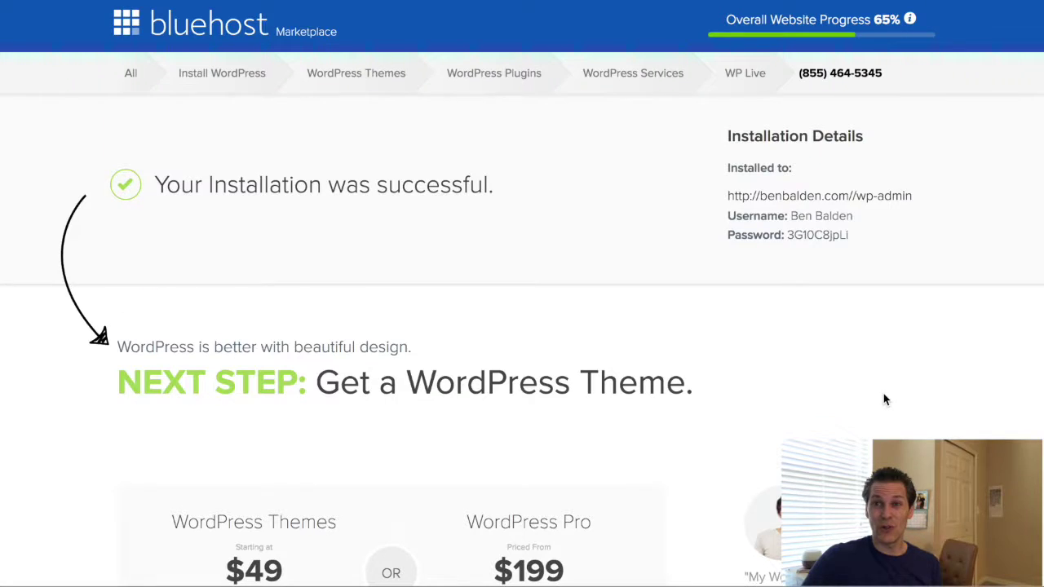